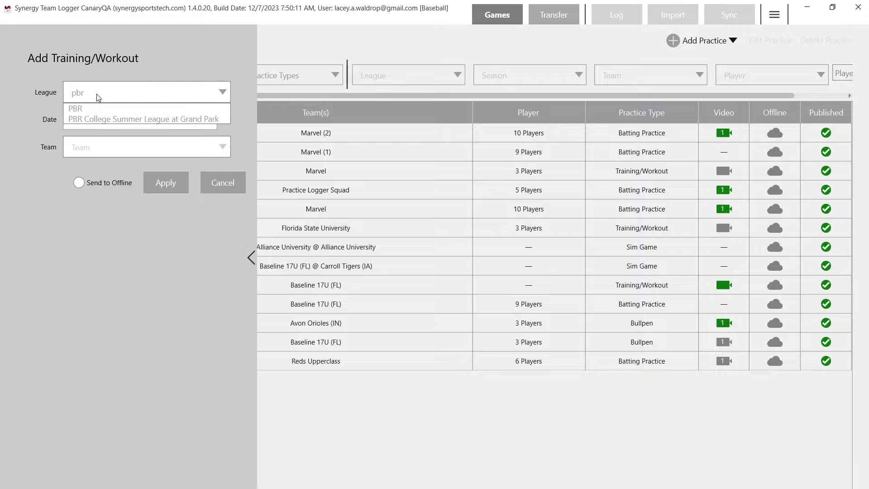
Set the training/workout's league to PBR and team to Marvel, and apply the details.
left_click(92, 108)
left_click(100, 150)
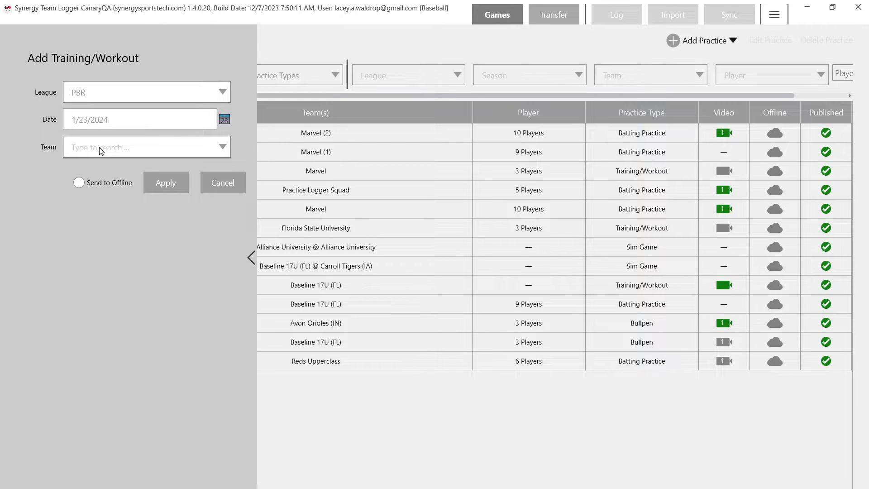
type("marvel")
left_click(96, 160)
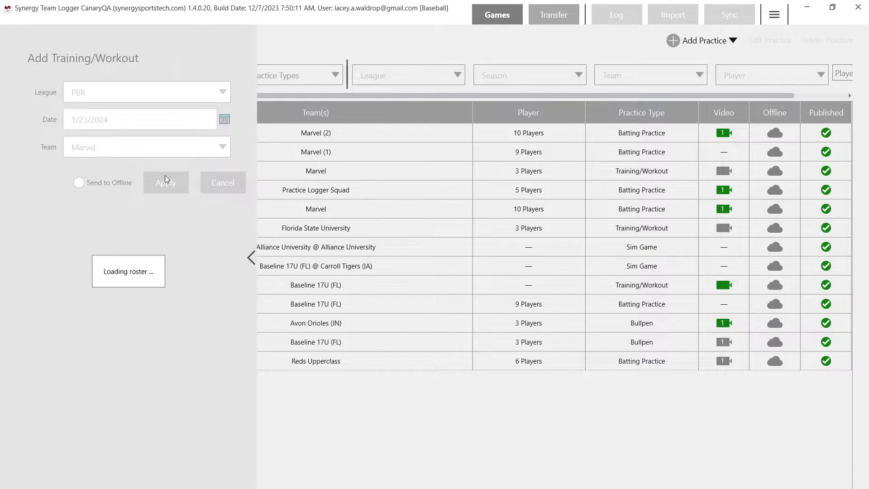
left_click(163, 185)
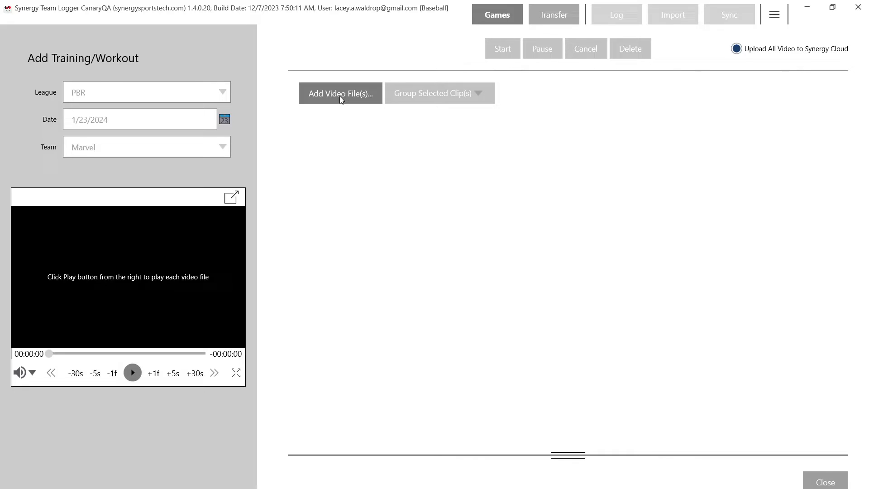
Add the eight Practice Logger video files, BP (1) to BP (4) and Bullpens (1) to Bullpens (4), to the workout.
left_click(339, 96)
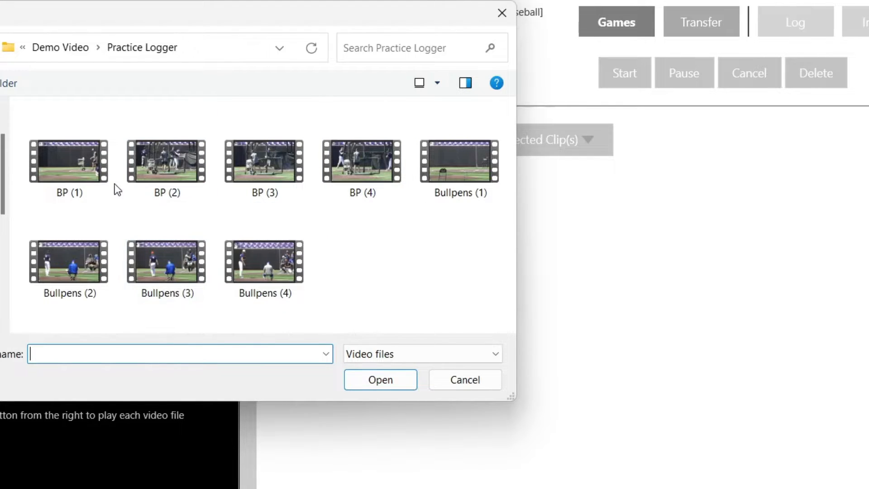
left_click(97, 175)
left_click(290, 273, "shift")
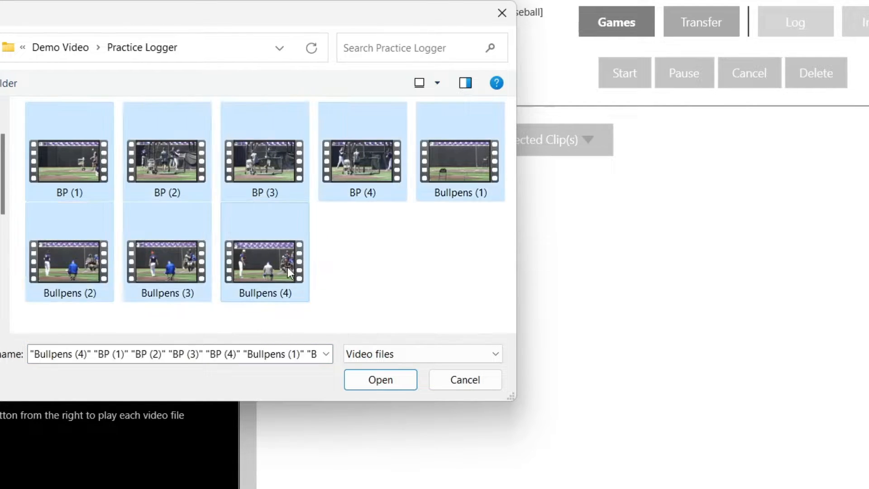
left_click(382, 384)
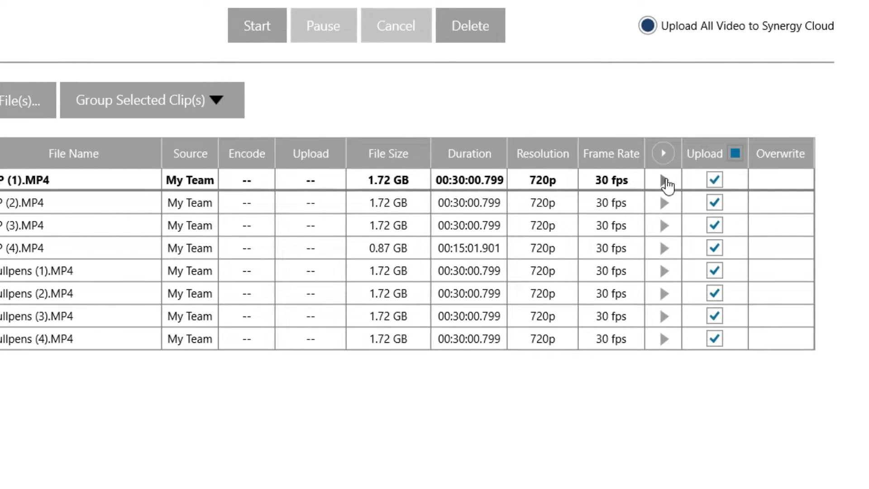
Preview BP (1), skipping to about 23:53, and the openings of BP (2), BP (4) and Bullpens (2), pausing on the last clip.
left_click(663, 180)
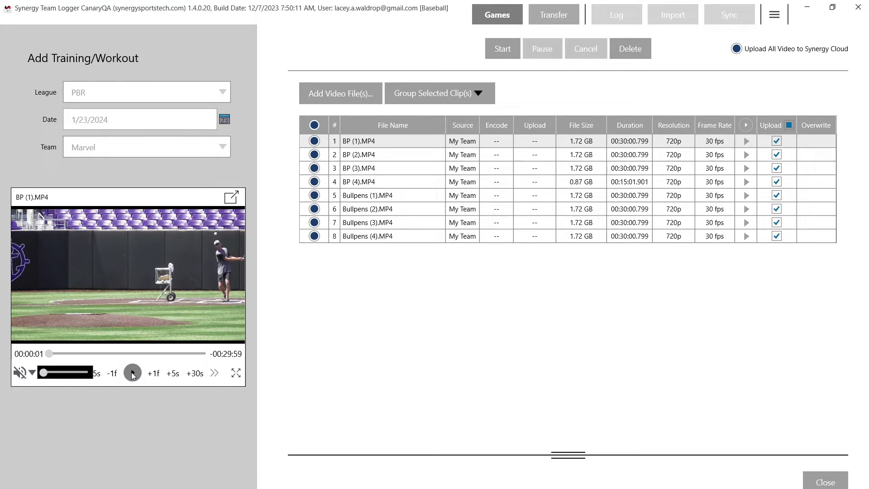
left_click(132, 373)
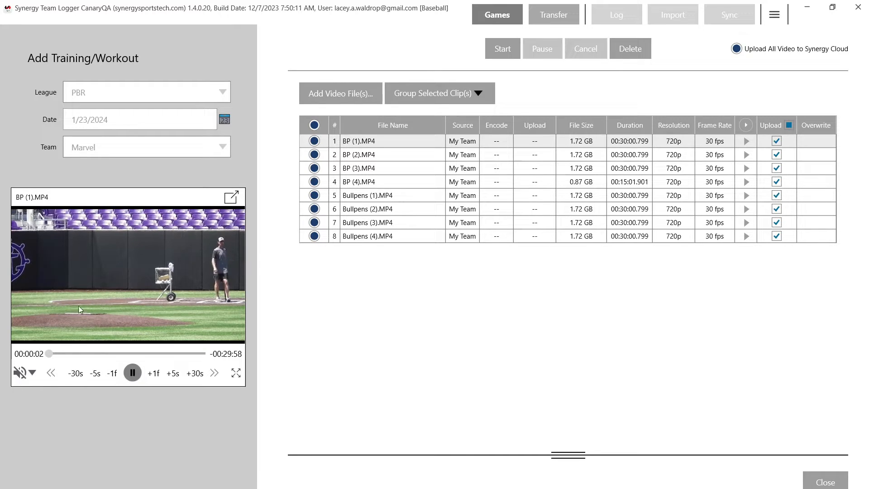
left_click_drag(90, 350, 173, 351)
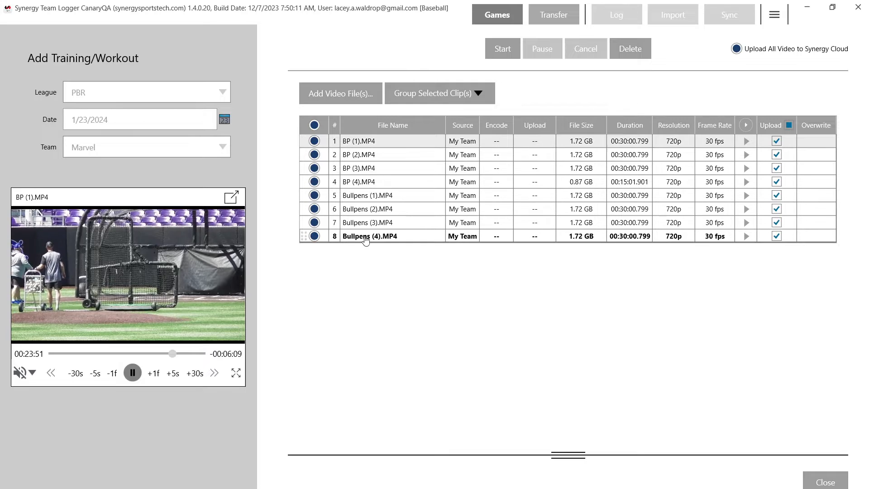
left_click(746, 156)
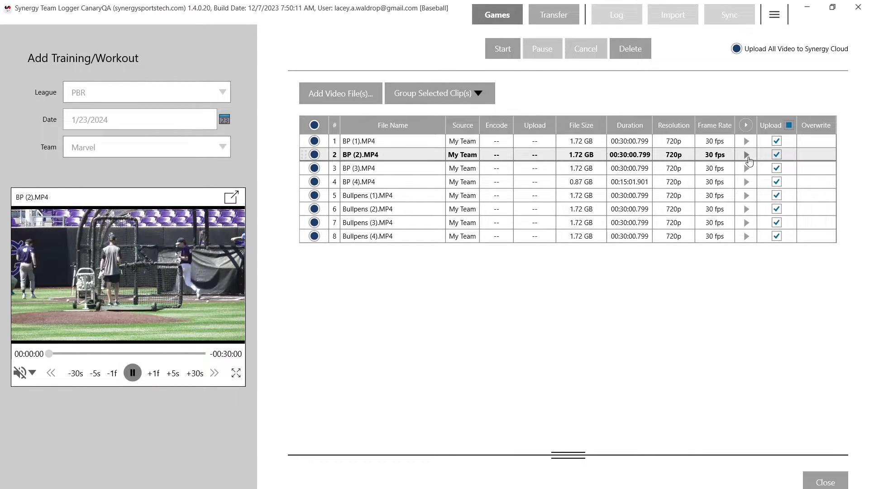
left_click(747, 182)
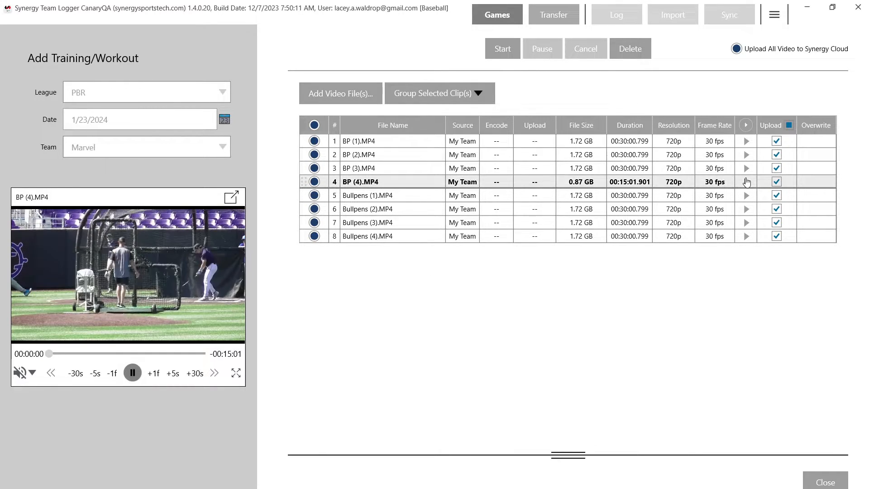
left_click(748, 209)
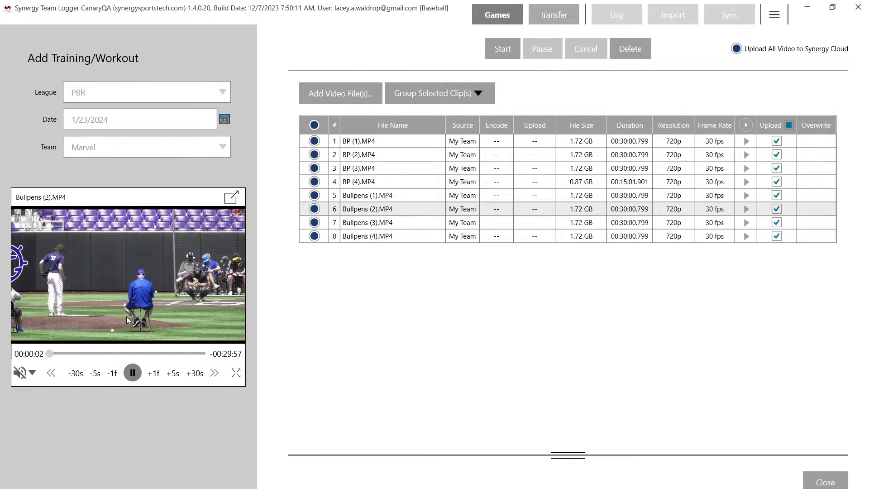
left_click(132, 376)
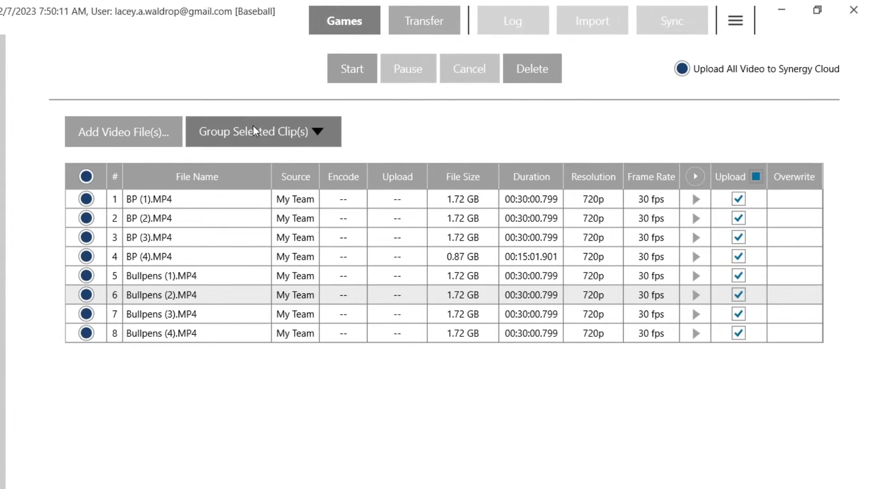
Put all eight clips into a new group, and move BP (1) to BP (4) from it into a second new group.
left_click(253, 127)
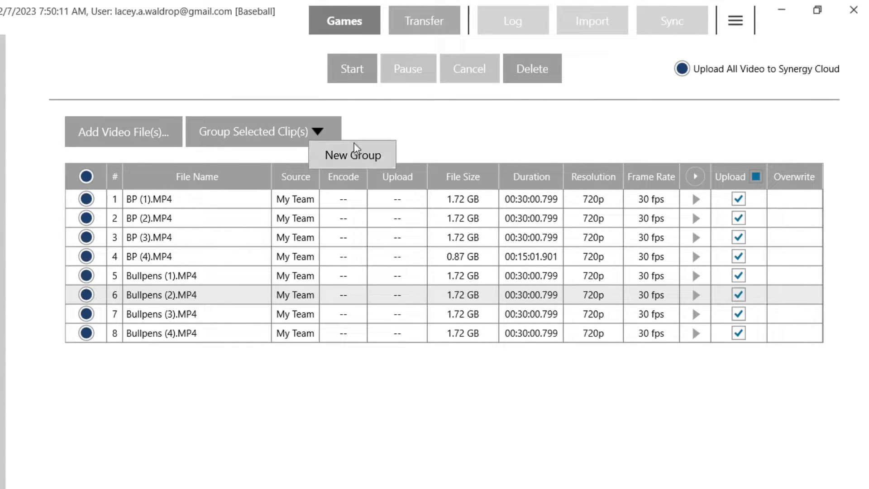
left_click(345, 154)
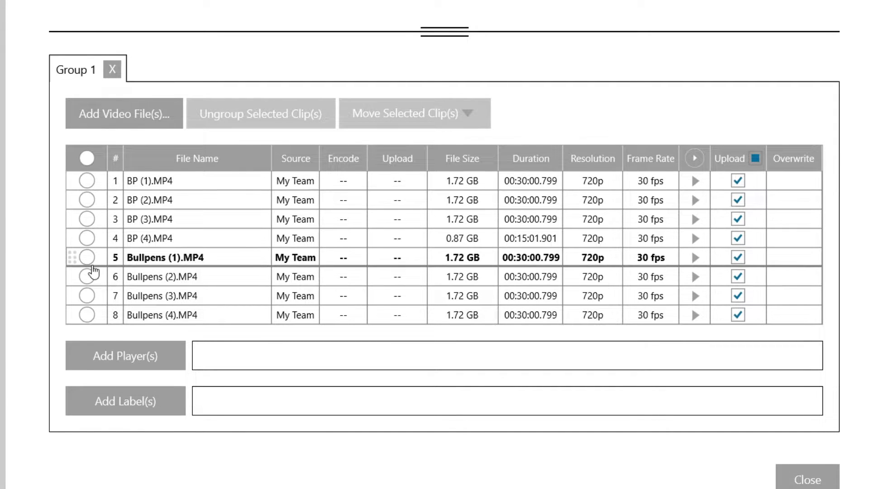
left_click(87, 181)
left_click(87, 199)
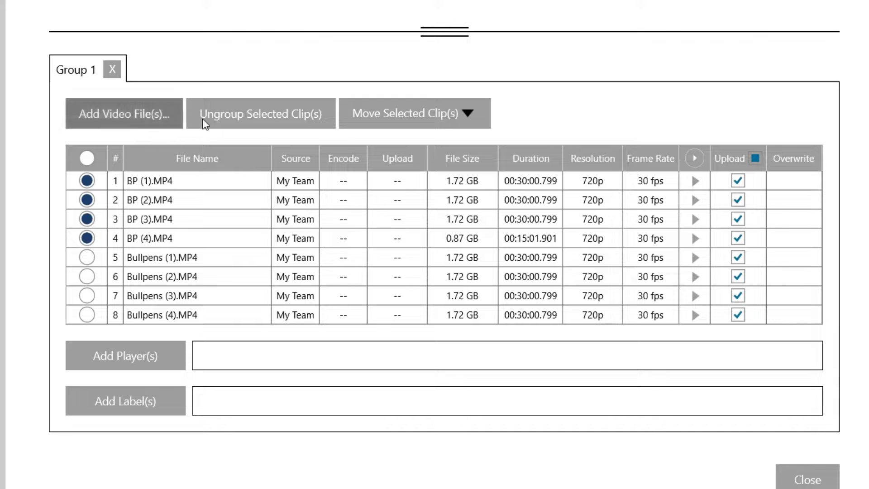
left_click(393, 131)
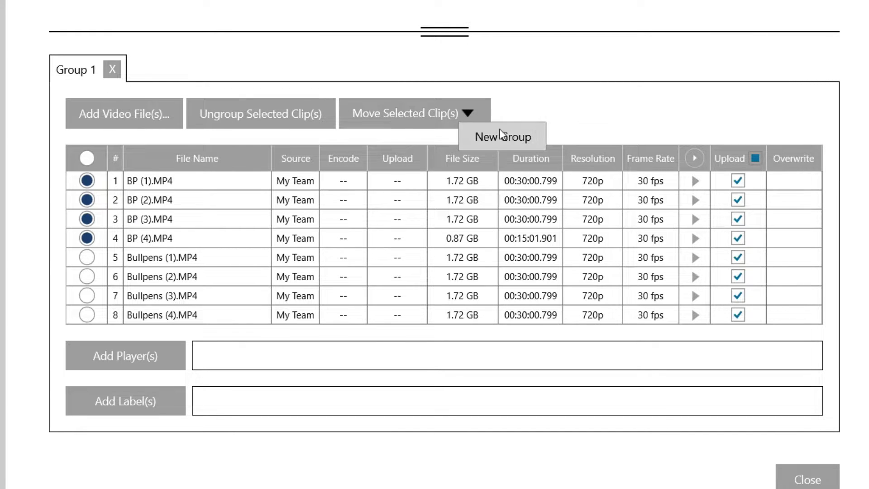
left_click(517, 136)
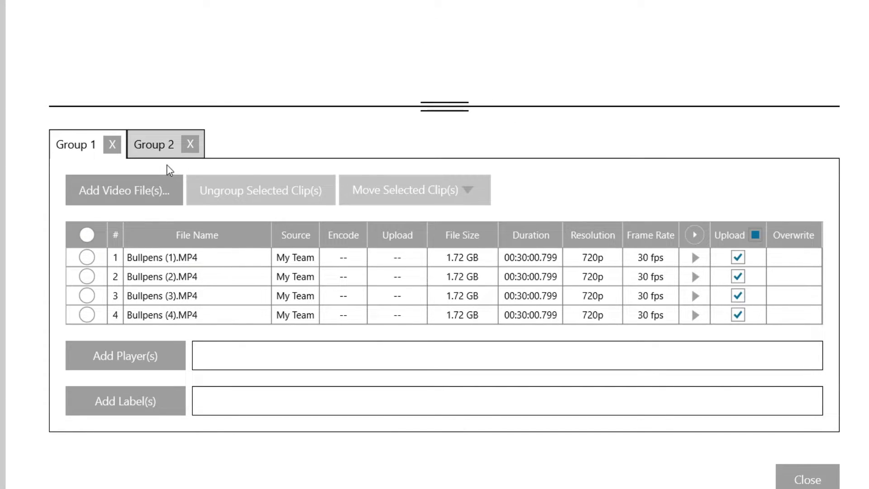
left_click(165, 146)
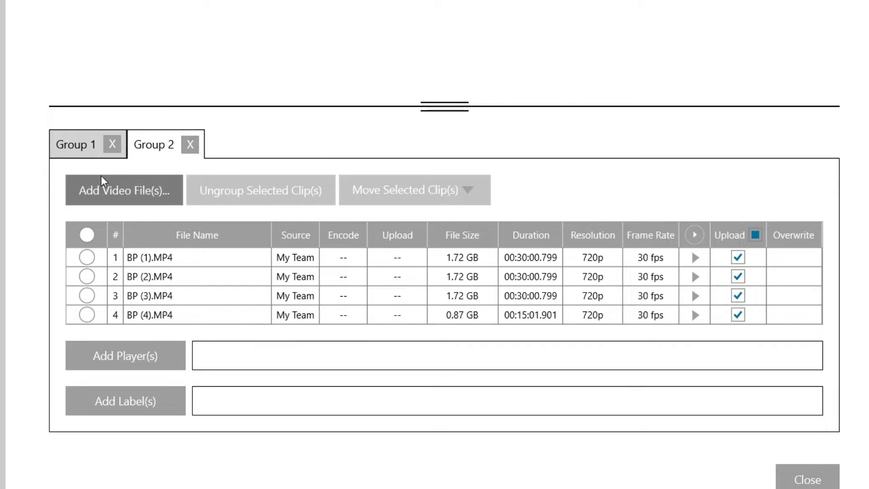
With Bullpens (1) selected in Group 1, add the roster's RF, 1B and LF players to the group.
left_click(73, 154)
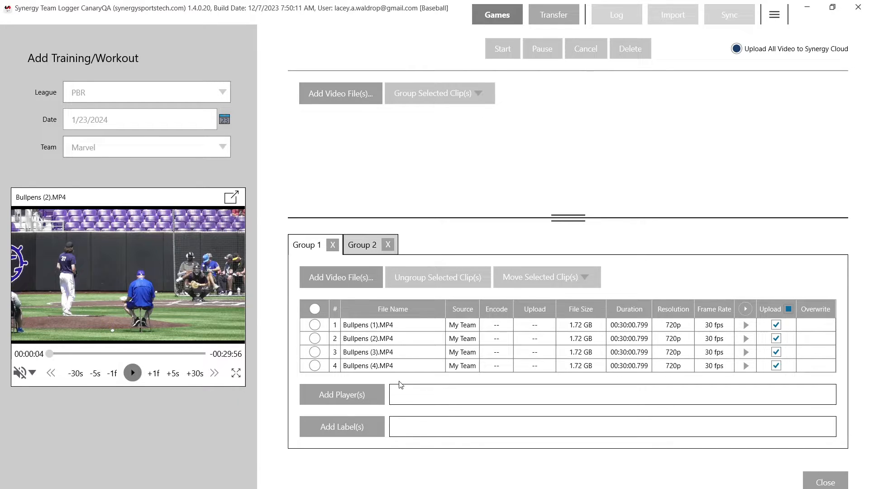
left_click(322, 327)
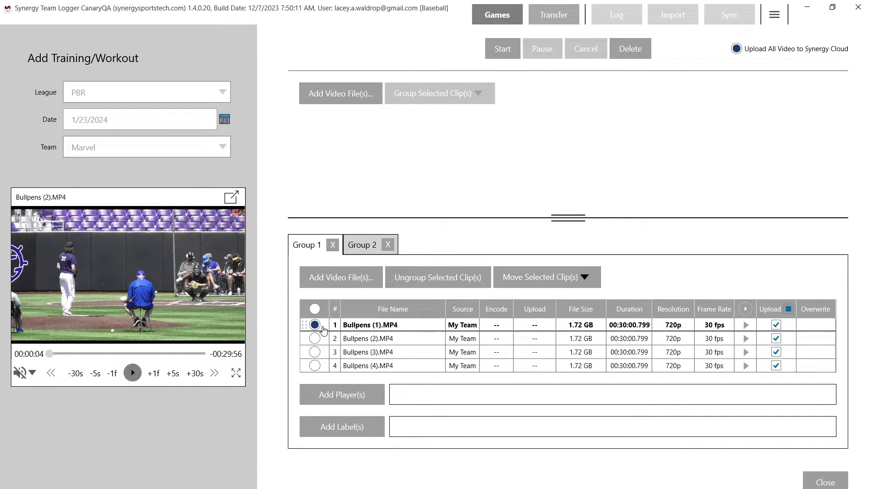
left_click(349, 394)
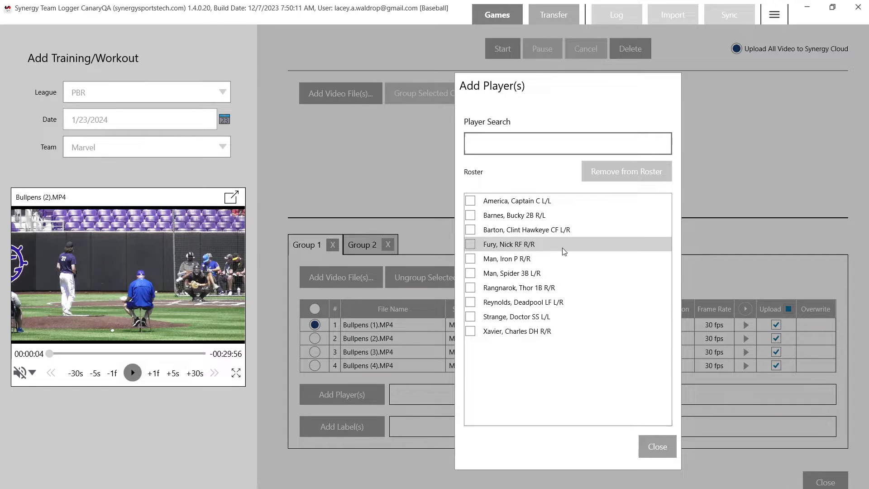
left_click(512, 244)
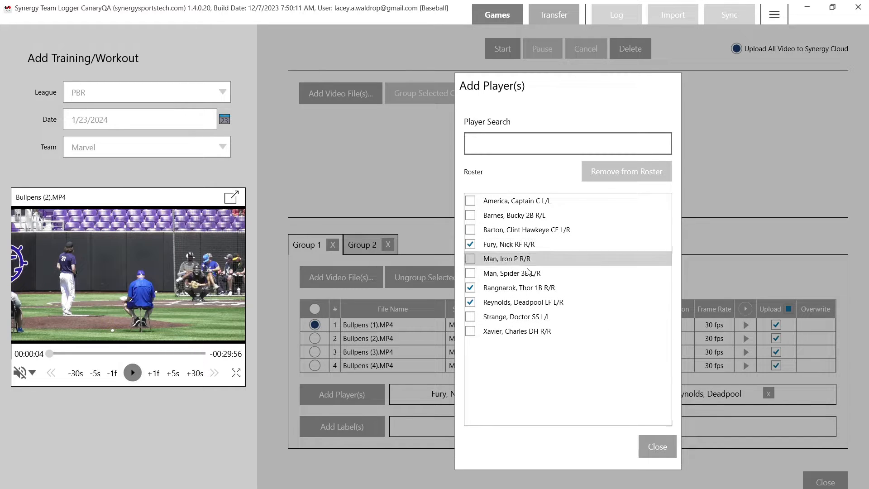
left_click(657, 446)
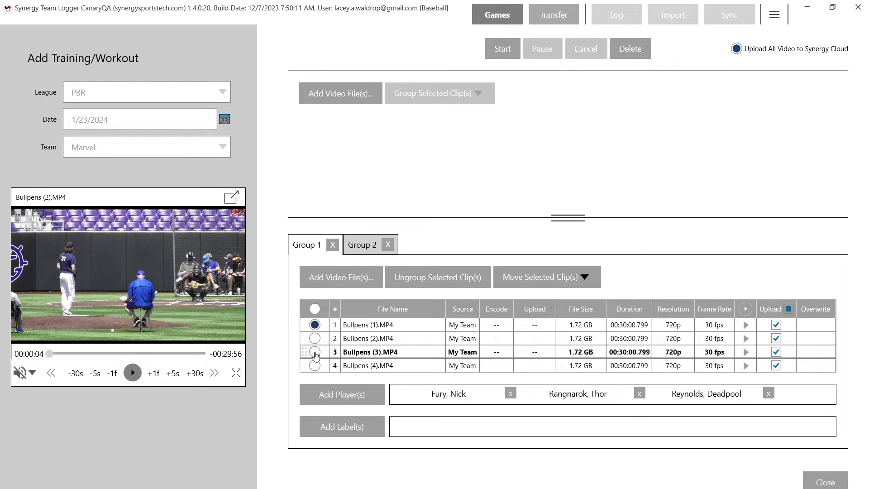
With all four BP clips selected in Group 2, add the roster's LF, SS and DH players to the group.
left_click(352, 252)
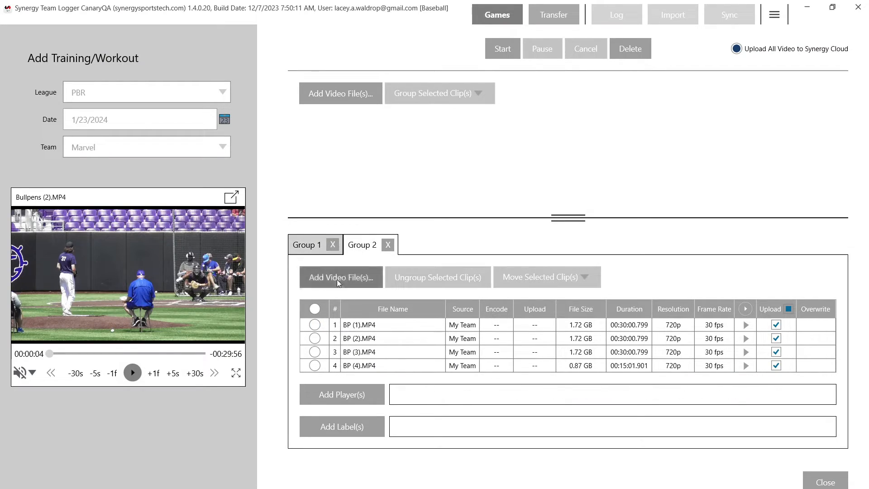
left_click(315, 324)
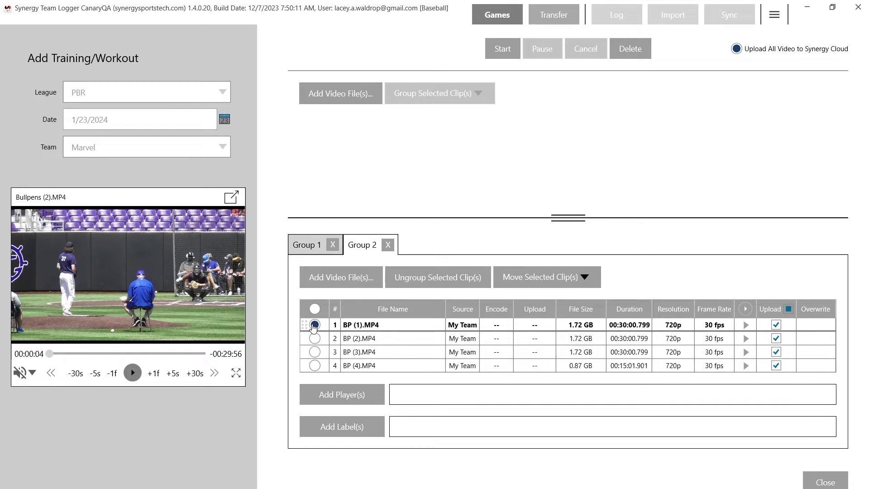
left_click(315, 365)
left_click(315, 352)
left_click(315, 338)
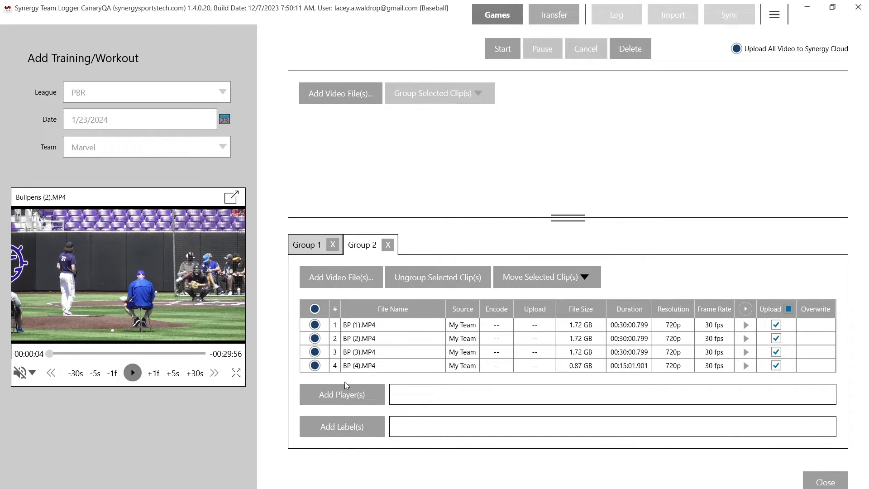
left_click(348, 386)
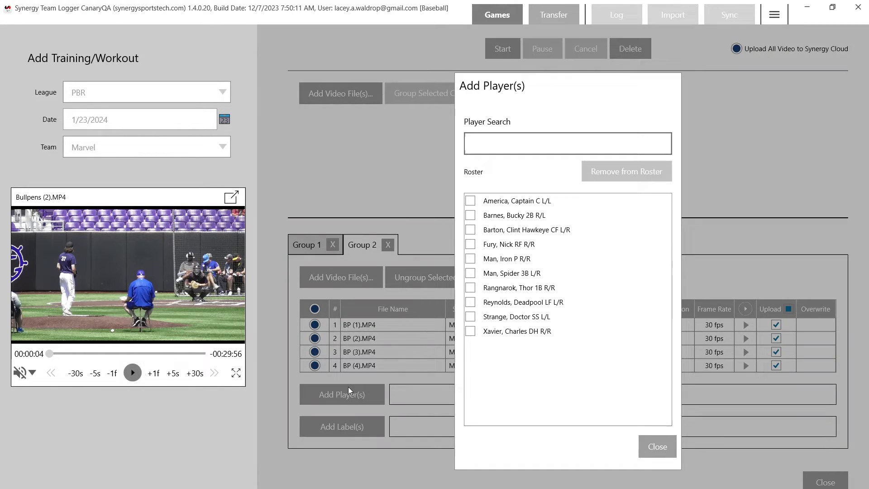
left_click(470, 330)
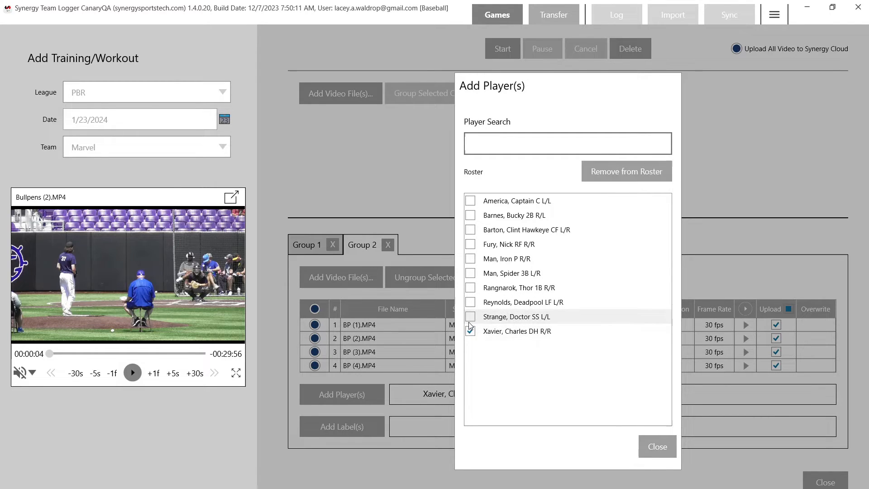
left_click(470, 316)
left_click(470, 301)
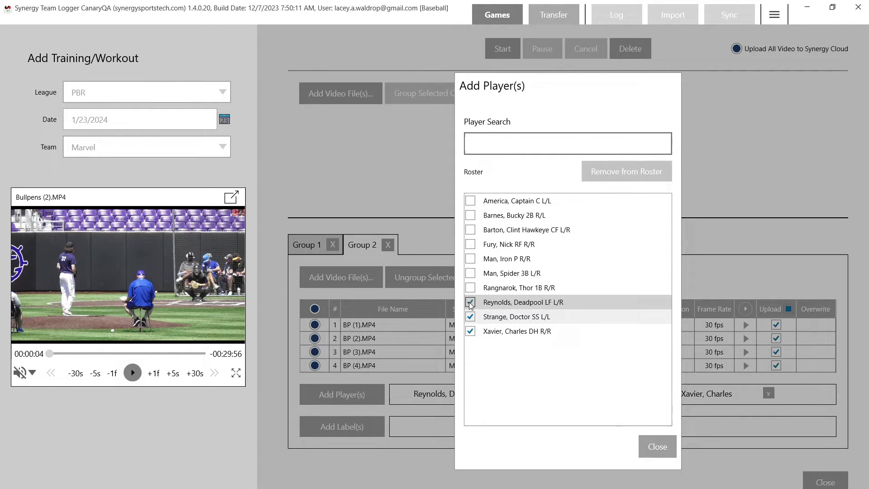
left_click(658, 446)
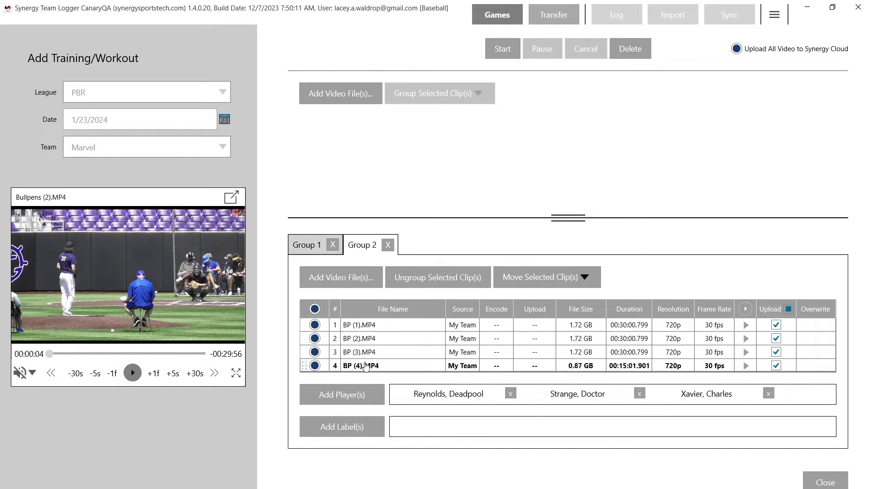
Add the custom labels "batting practice" and "CF angle" to Group 2.
left_click(354, 425)
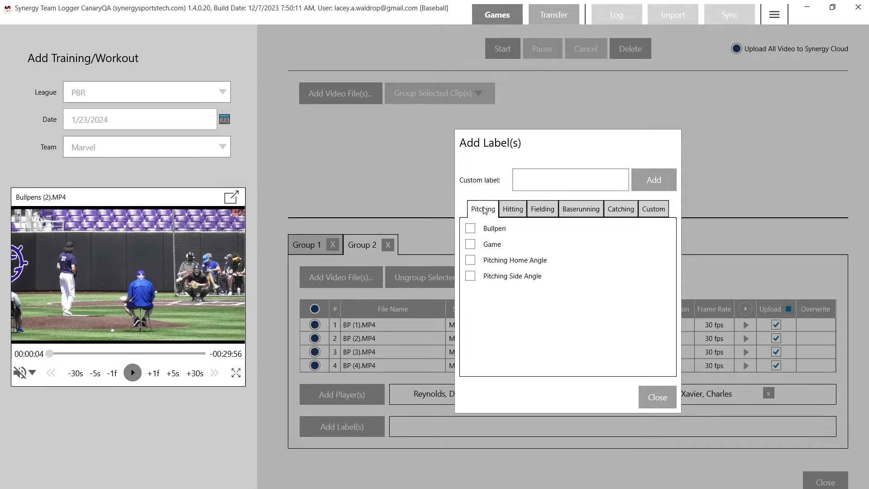
left_click(507, 211)
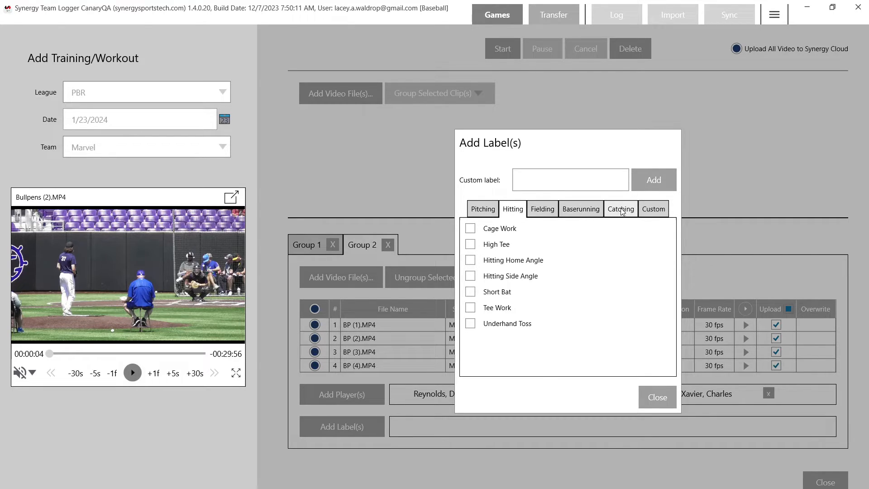
left_click(649, 214)
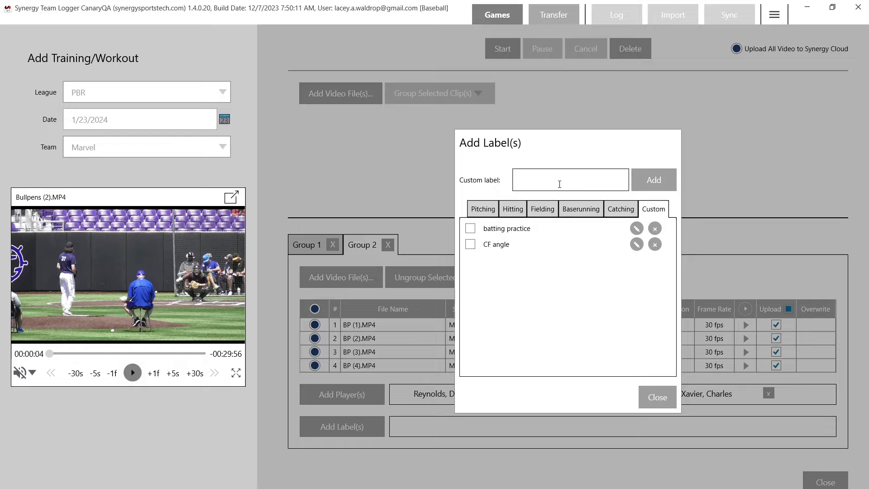
left_click(470, 229)
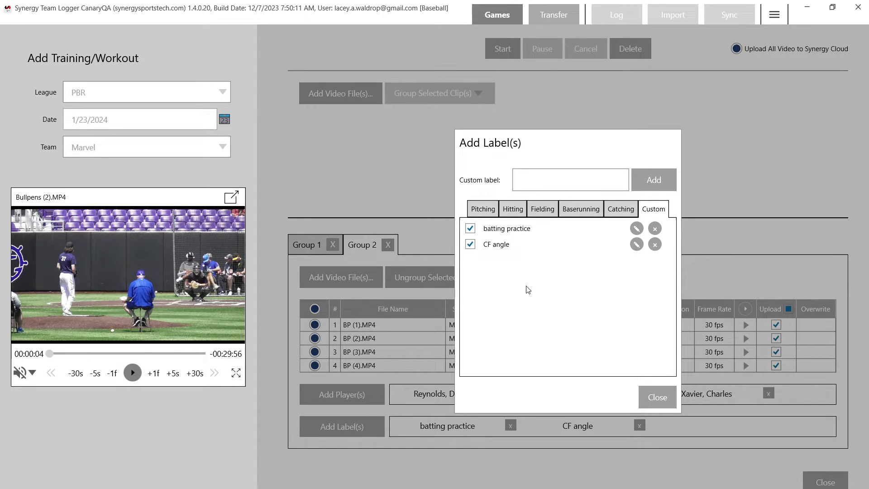
Select all four Bullpens clips in Group 1 and start encoding and uploading the selected clips of both groups.
left_click(657, 397)
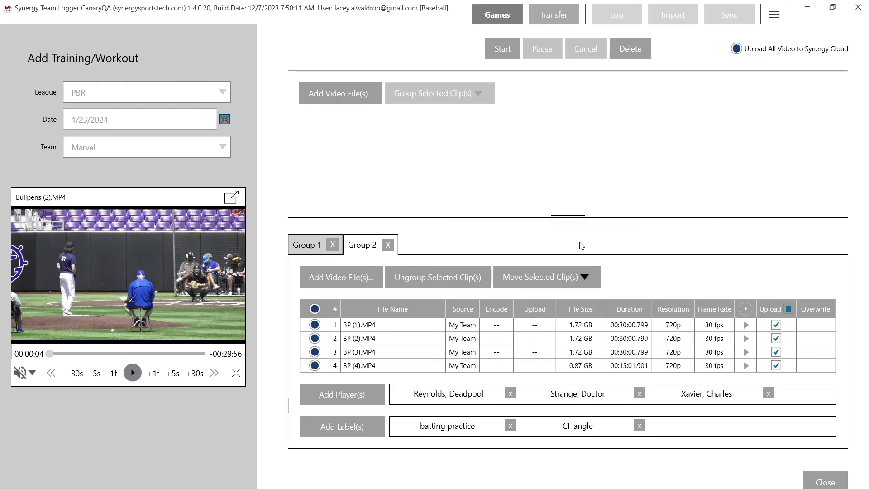
left_click(297, 249)
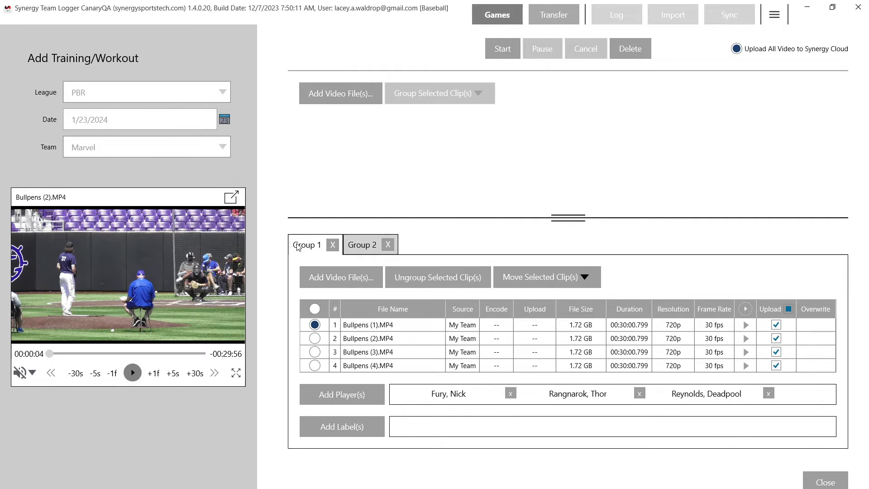
left_click(314, 309)
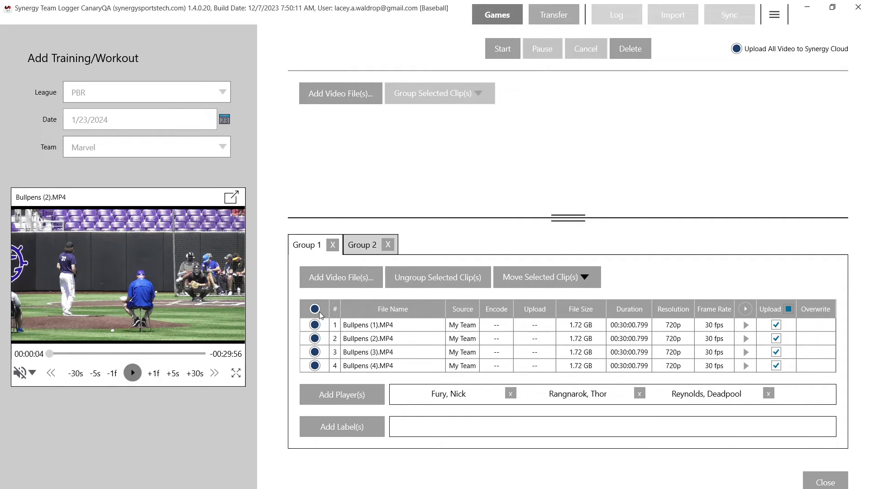
left_click(496, 47)
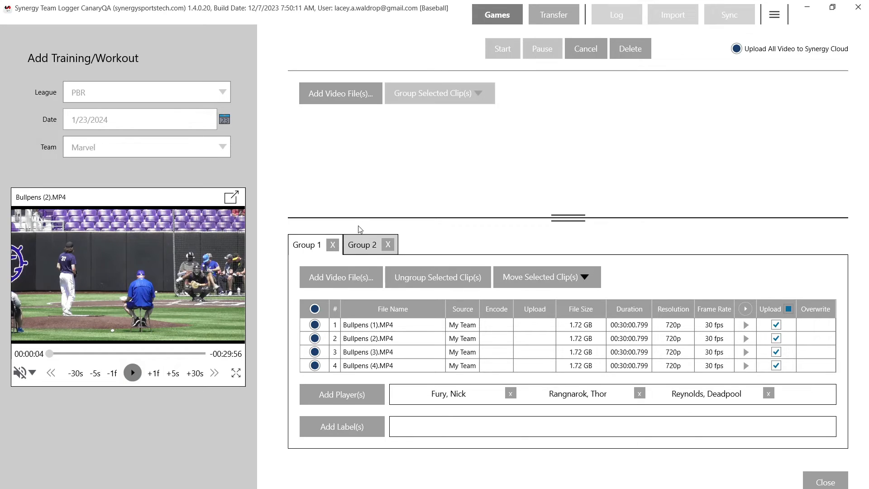
In Group 2, clear the selection of all clips and select only BP (1).
left_click(360, 245)
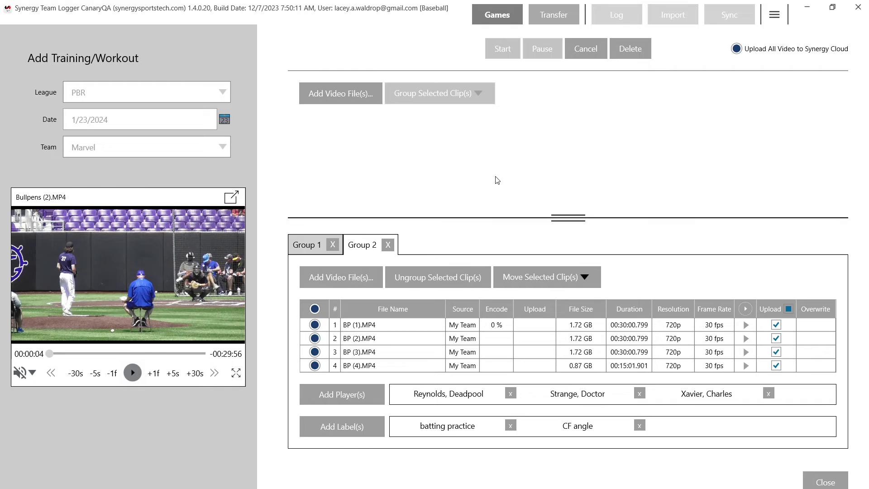
left_click(315, 309)
left_click(315, 324)
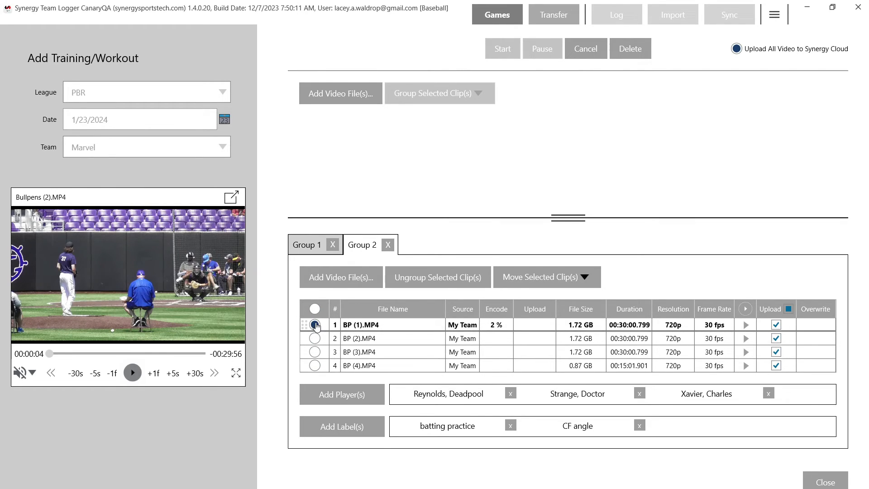